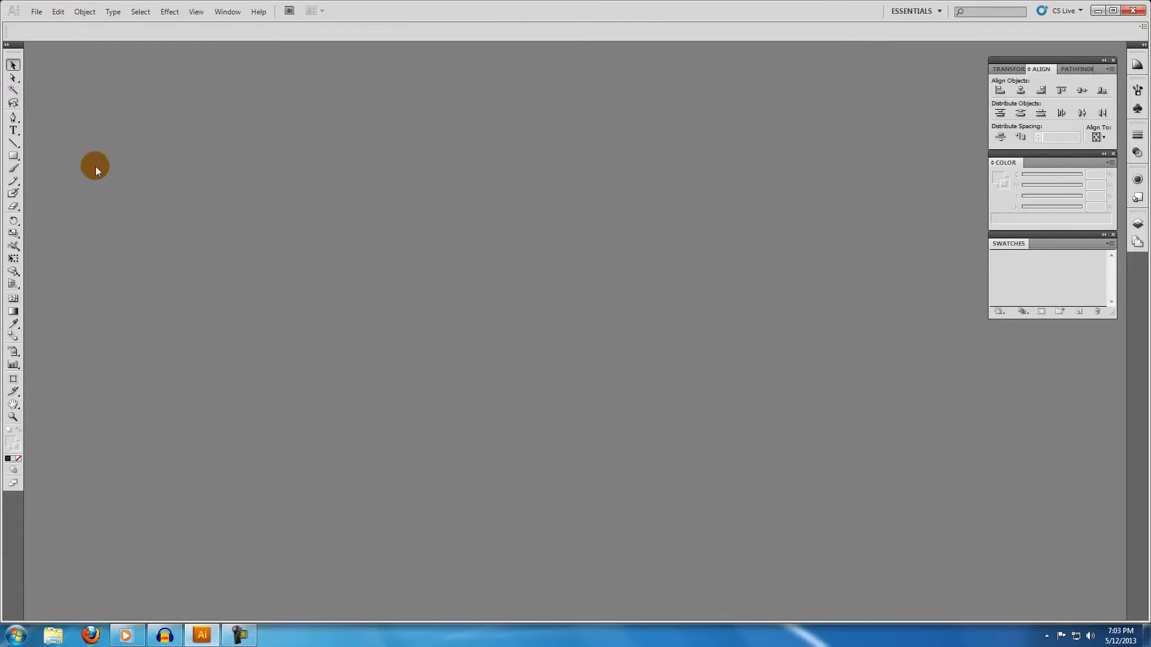
# Step: Create a new blank document with the default settings
pyautogui.click(37, 13)
pyautogui.click(38, 23)
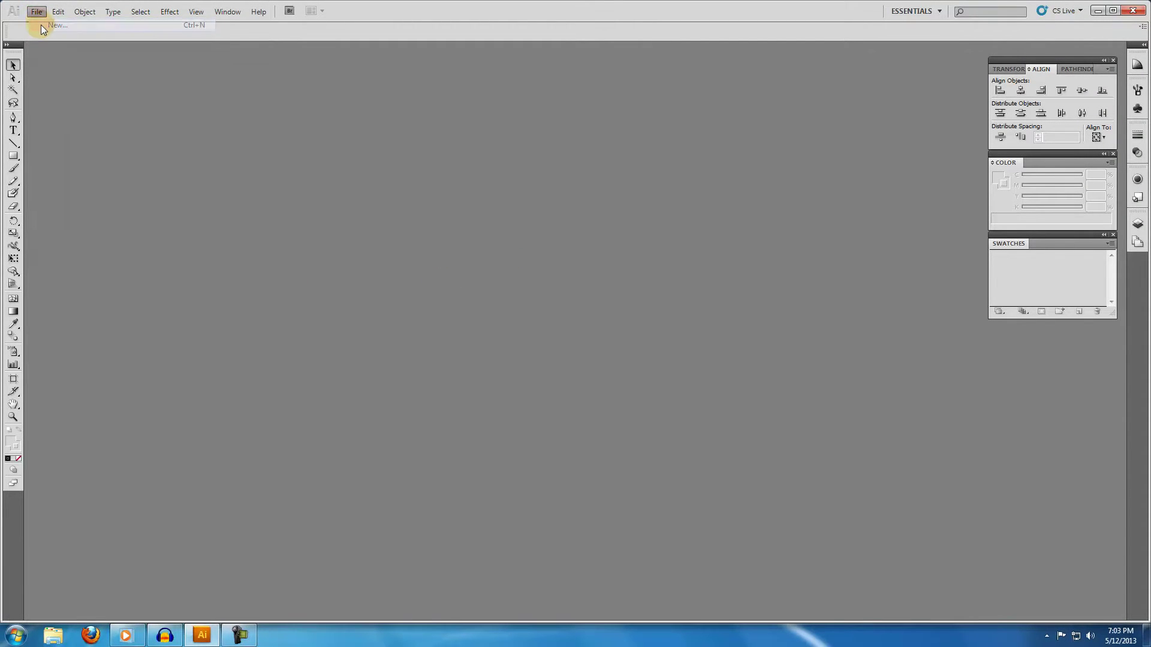
pyautogui.click(723, 191)
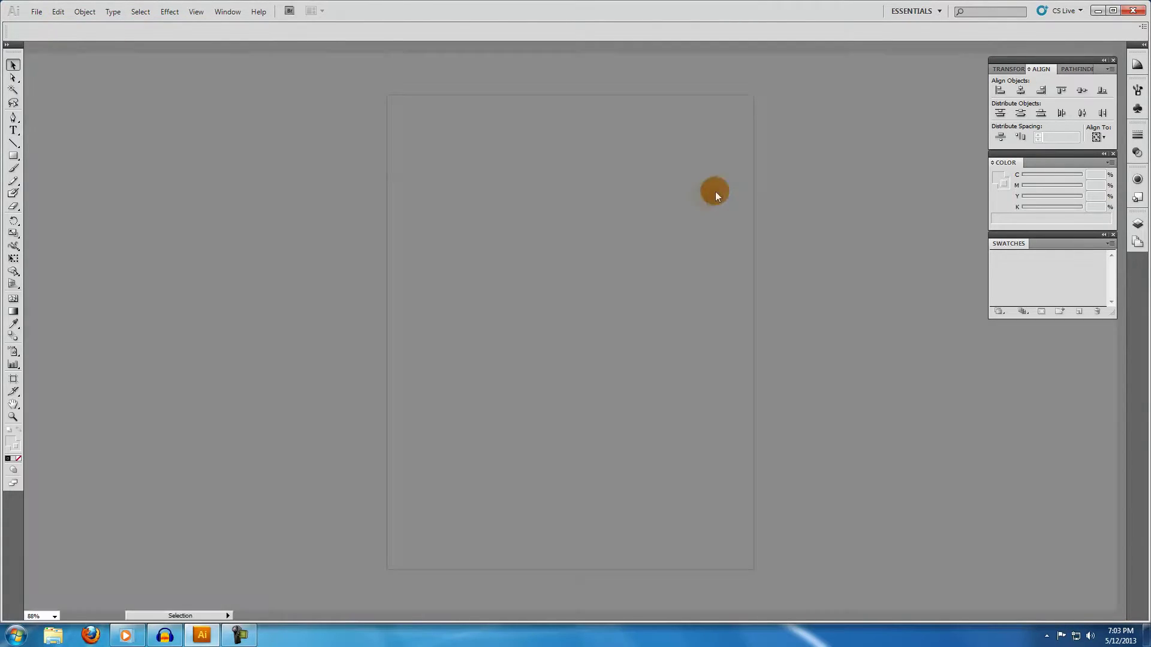
# Step: Place the cad1 sketch on the page and zoom in on its wings and staff
pyautogui.click(37, 16)
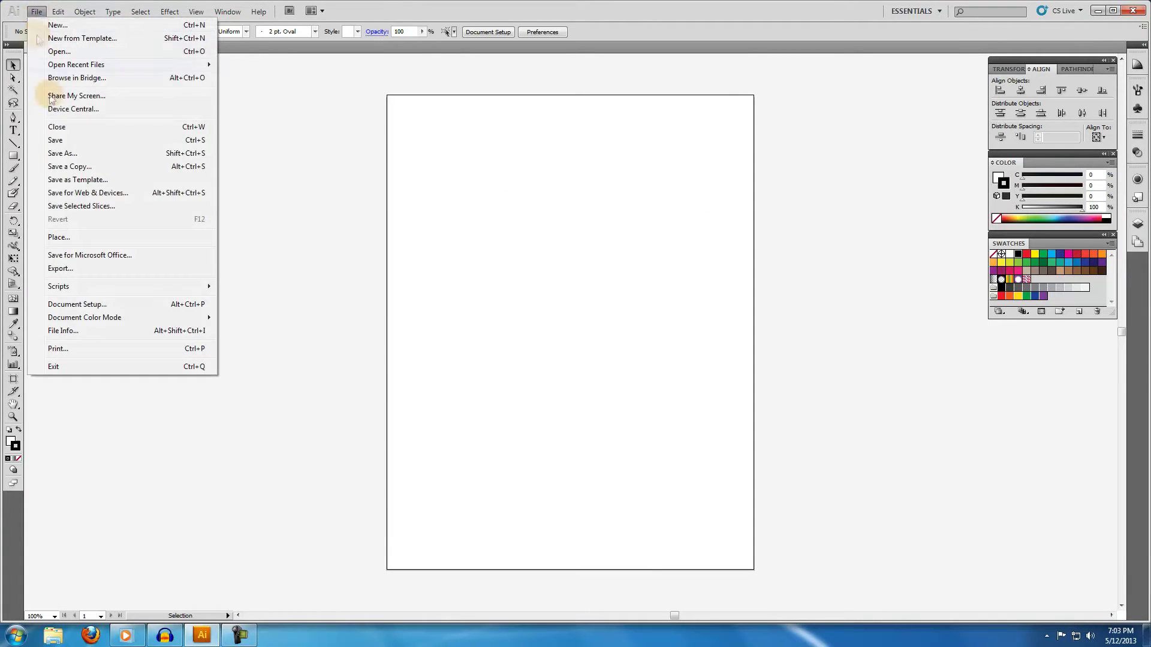
pyautogui.click(56, 236)
pyautogui.click(171, 87)
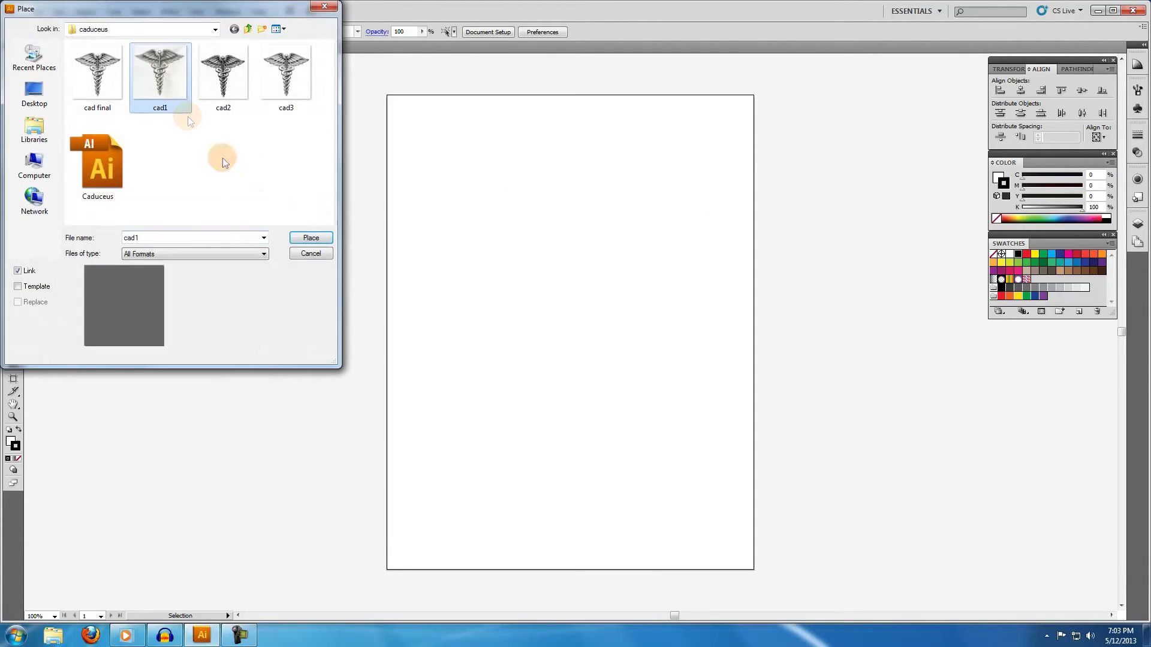
pyautogui.click(318, 238)
pyautogui.click(13, 416)
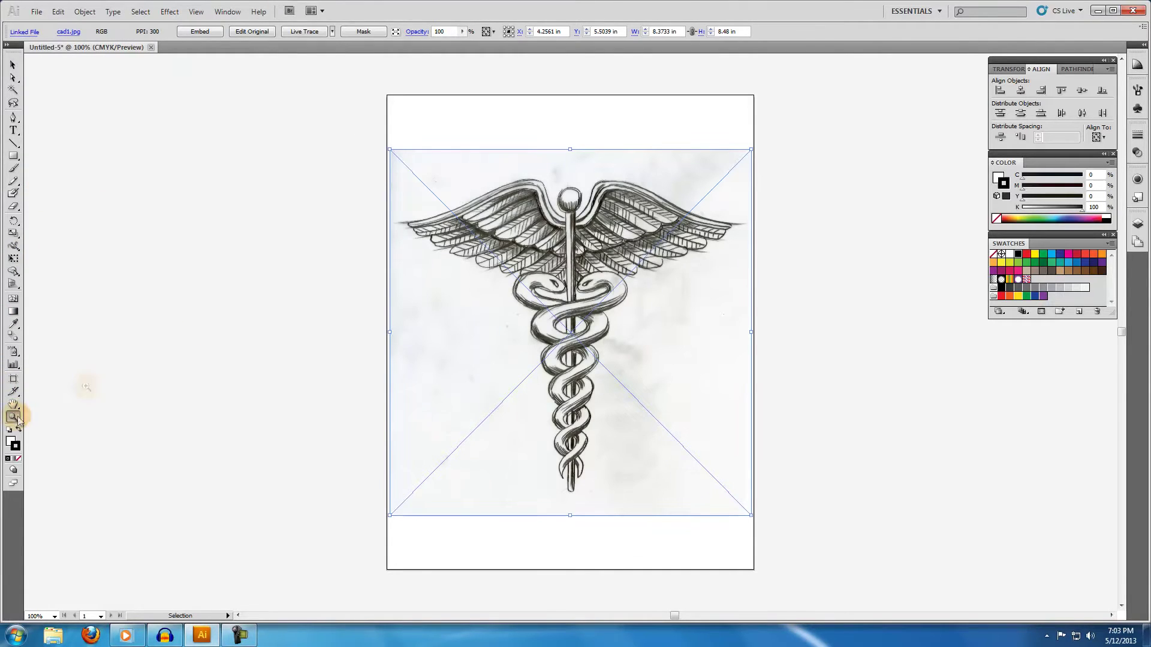
pyautogui.moveTo(362, 126); pyautogui.dragTo(781, 457)
# Step: Delete the placed cad1 image and fit the whole artboard in the window
pyautogui.click(12, 64)
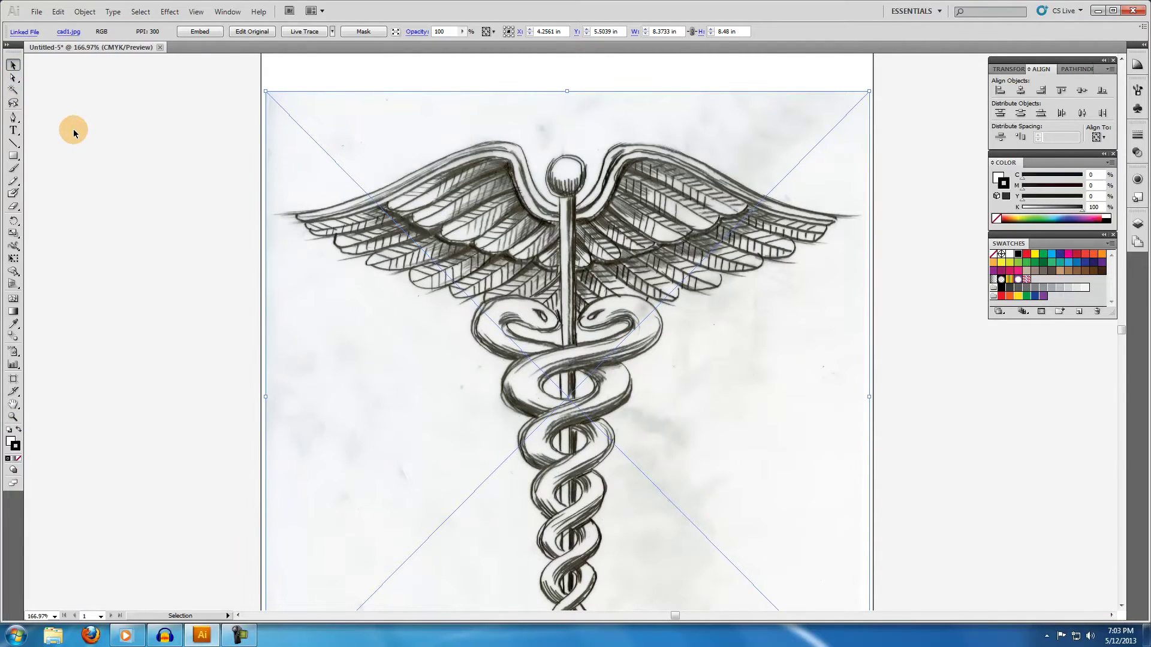
pyautogui.press('Delete')
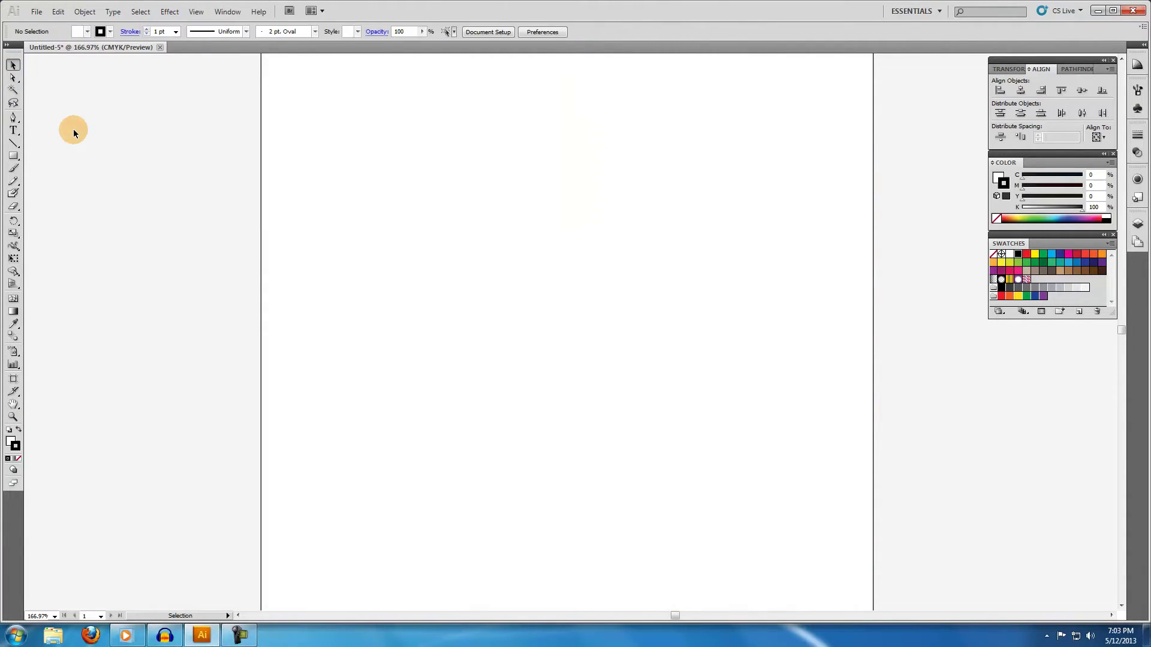
pyautogui.hotkey('ctrl', '0')
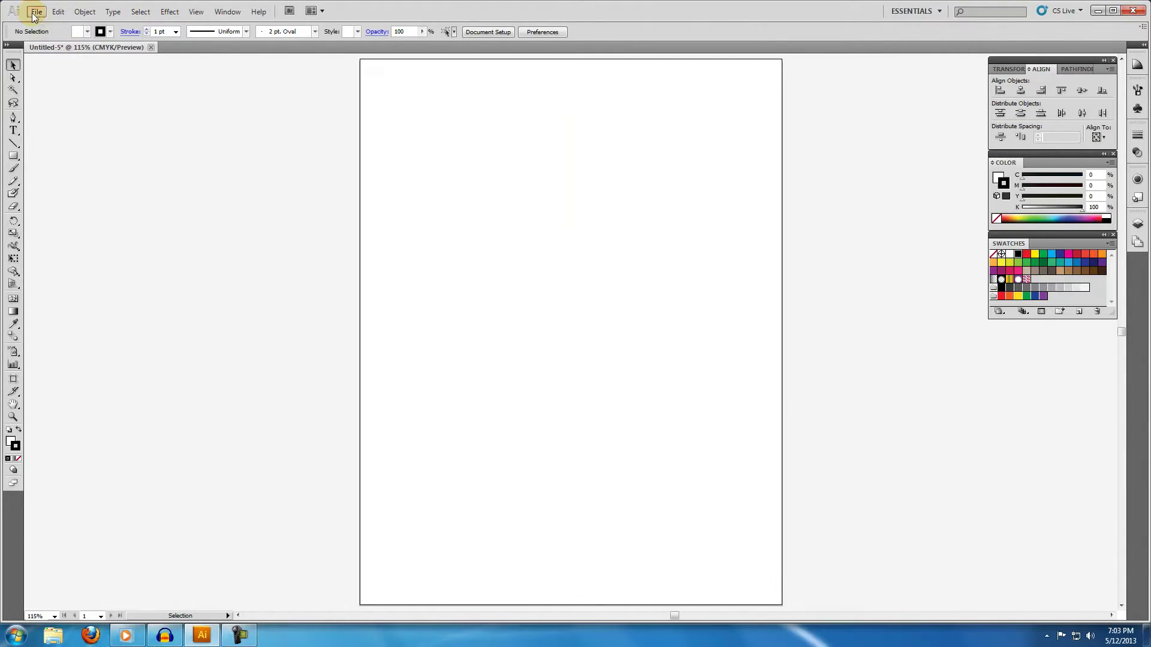
pyautogui.click(36, 11)
pyautogui.click(60, 238)
pyautogui.click(199, 115)
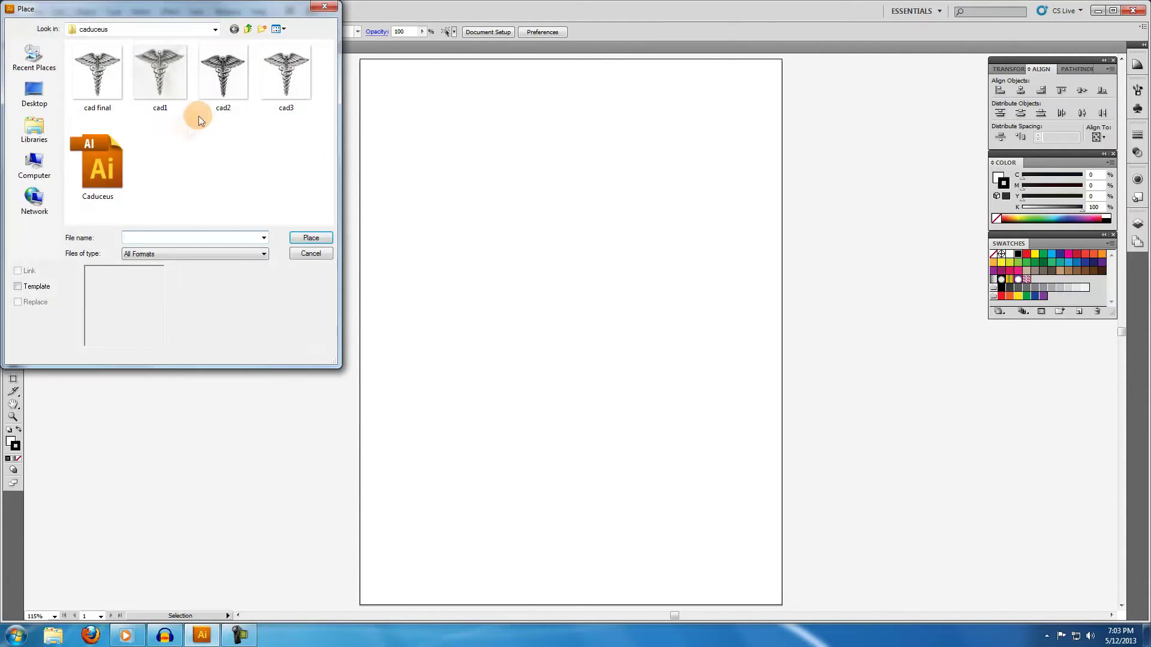
pyautogui.click(311, 239)
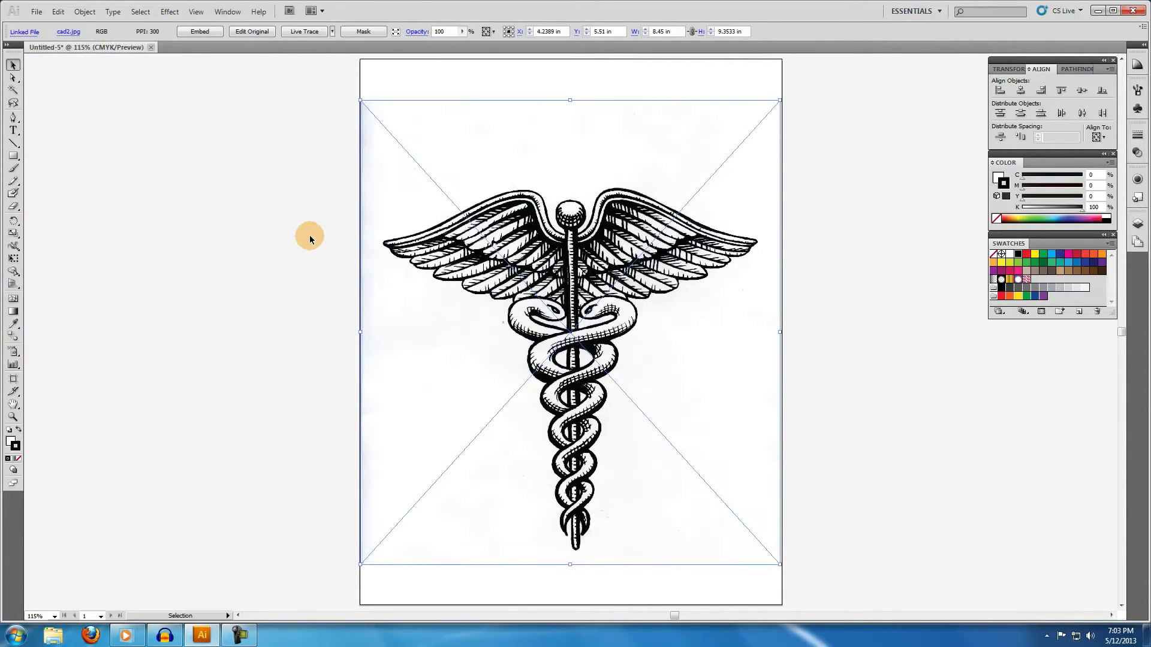
pyautogui.click(13, 416)
pyautogui.moveTo(390, 179); pyautogui.dragTo(741, 418)
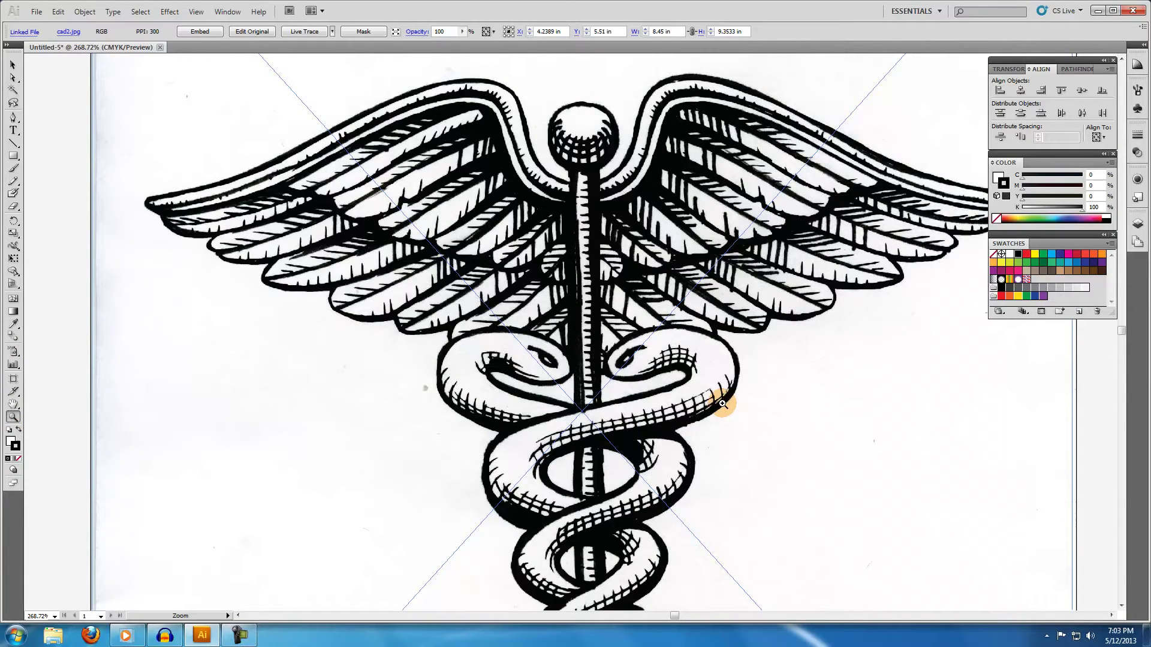
pyautogui.hotkey('ctrl', '0')
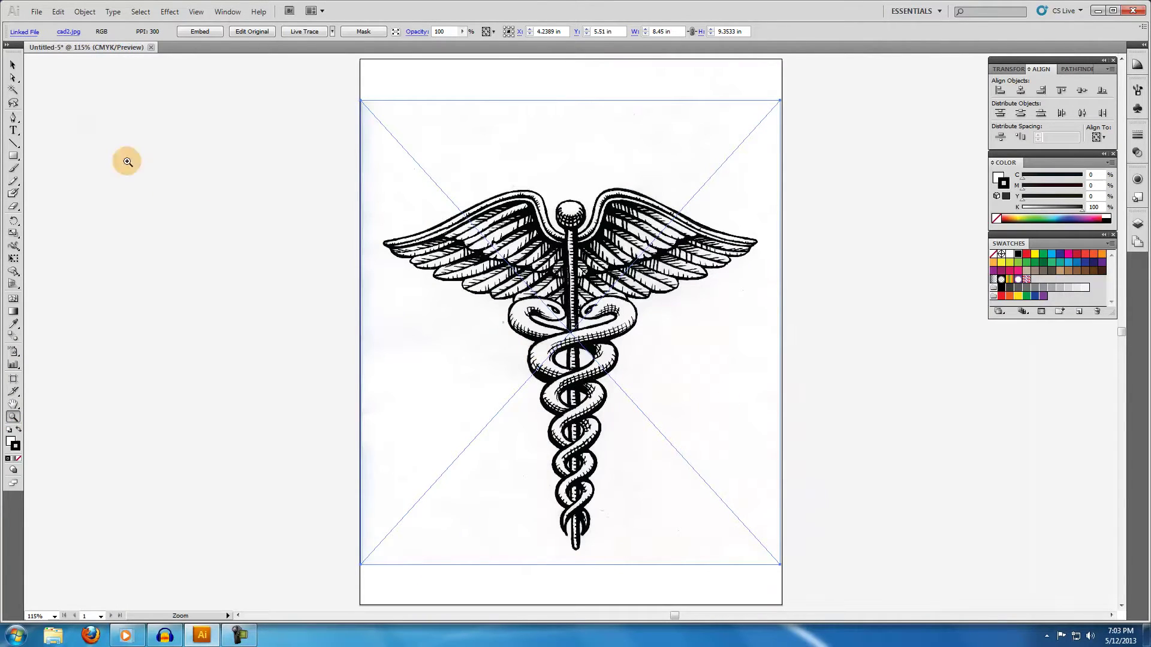
pyautogui.click(12, 64)
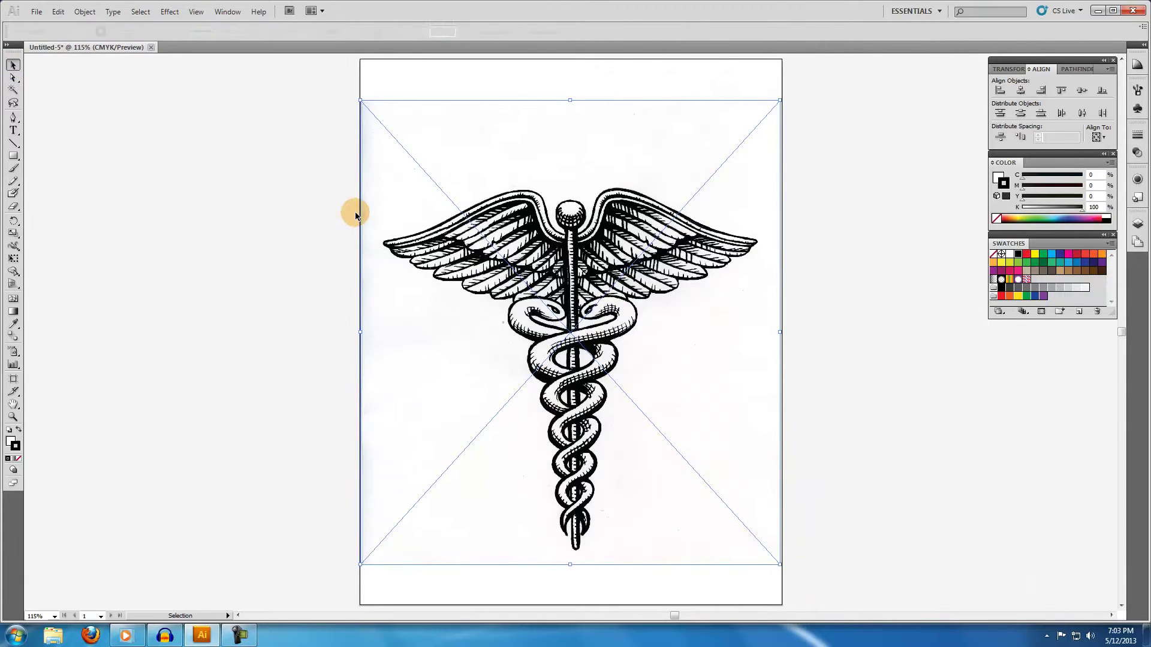
pyautogui.press('Delete')
pyautogui.click(36, 12)
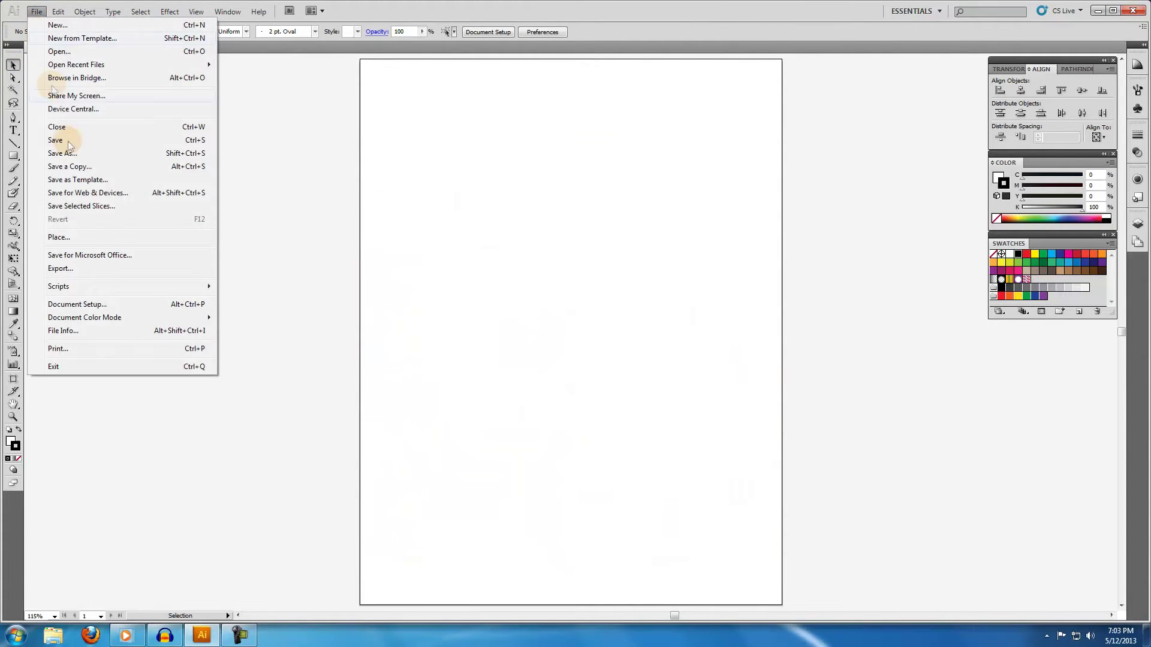
# Step: Place the cad3 caduceus drawing onto the page
pyautogui.click(67, 236)
pyautogui.click(277, 88)
pyautogui.click(312, 237)
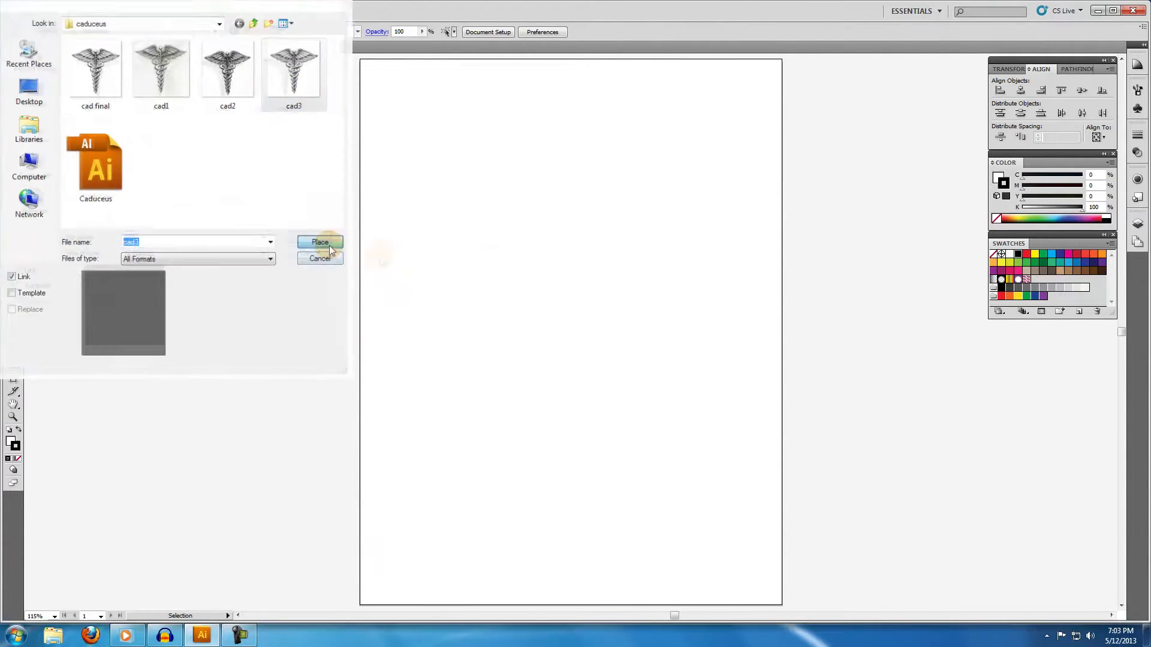
# Step: Inspect the snake heads and upper staff close up, then fit the artboard back in view
pyautogui.click(290, 221)
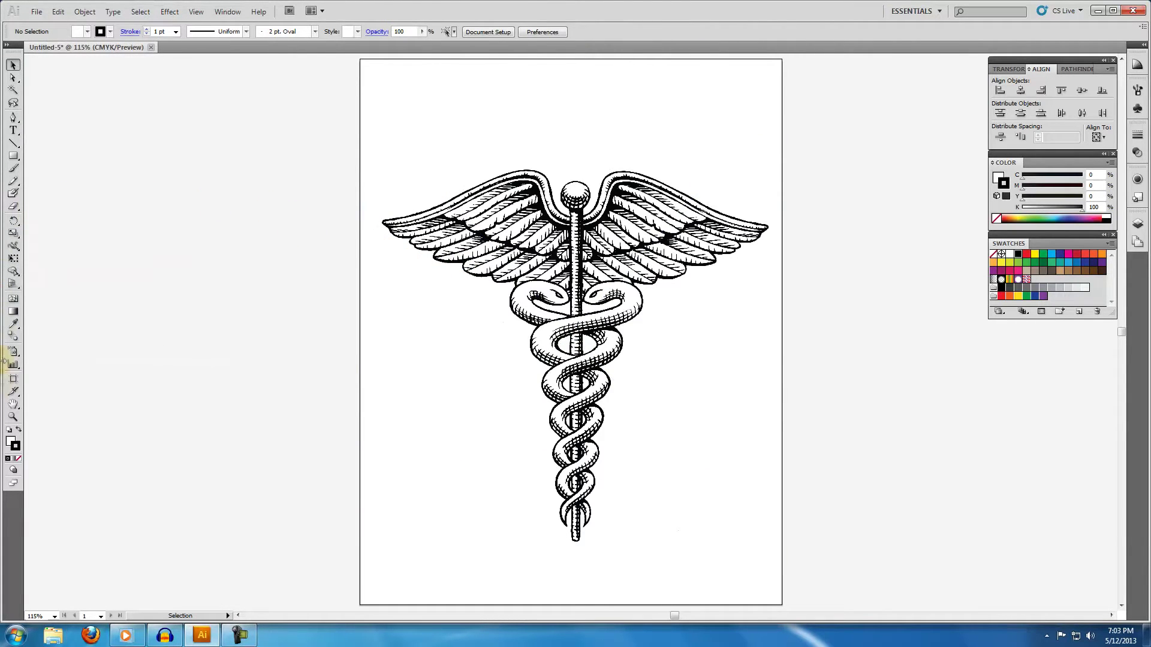
pyautogui.click(13, 416)
pyautogui.moveTo(509, 219); pyautogui.dragTo(657, 346)
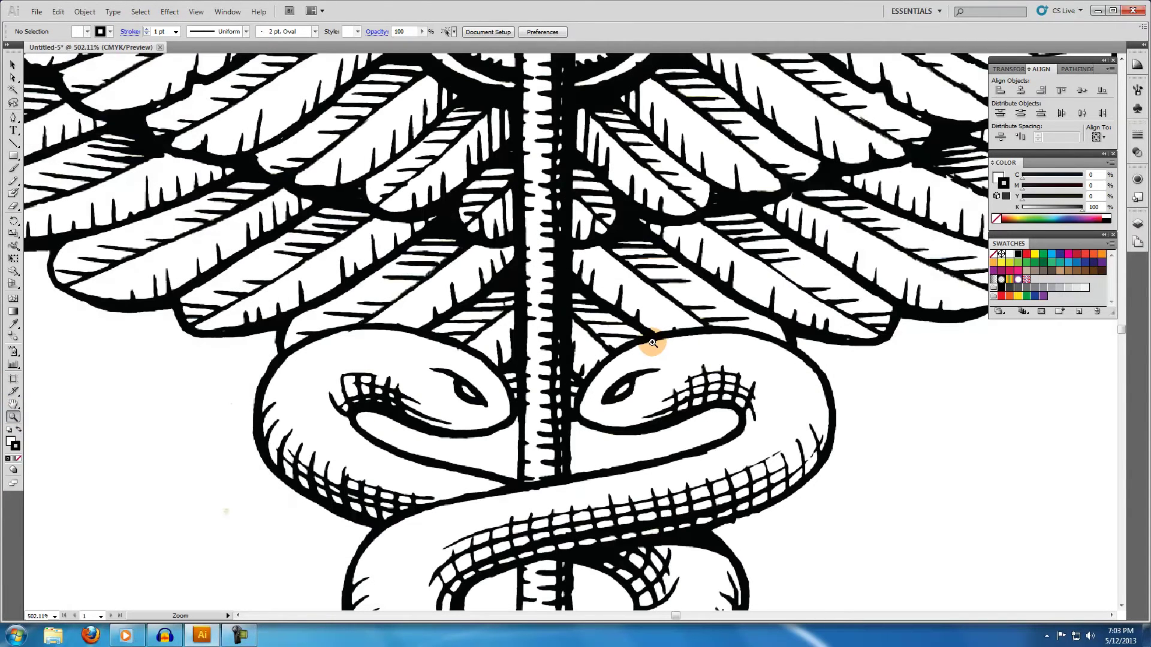
pyautogui.hotkey('ctrl', '0')
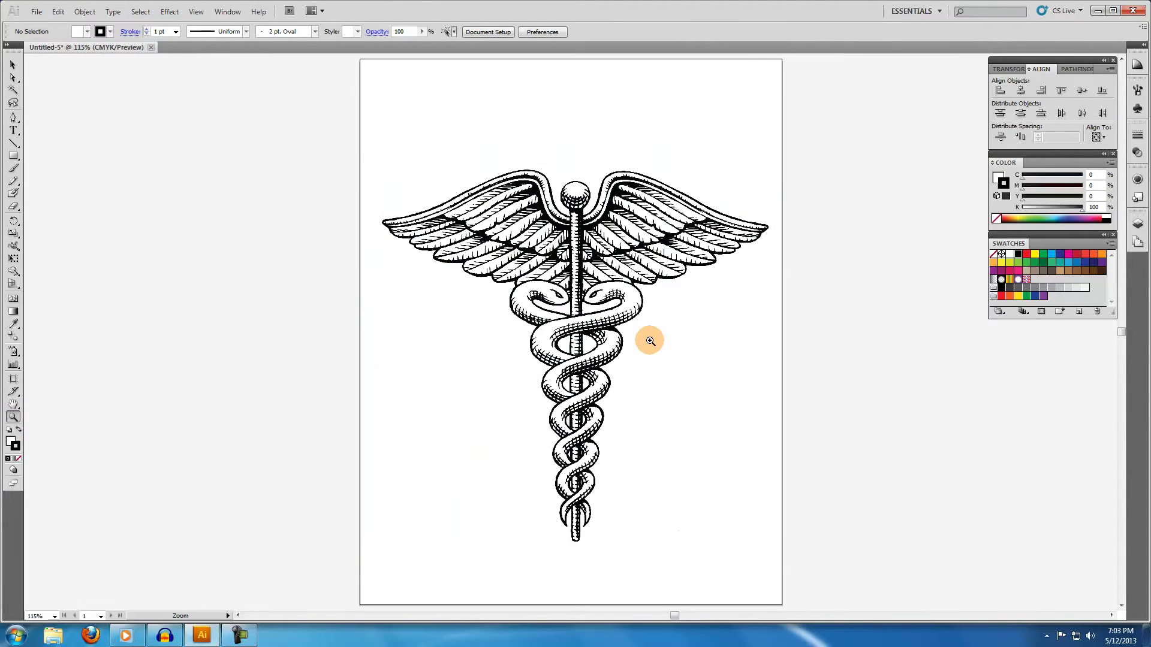
pyautogui.click(12, 66)
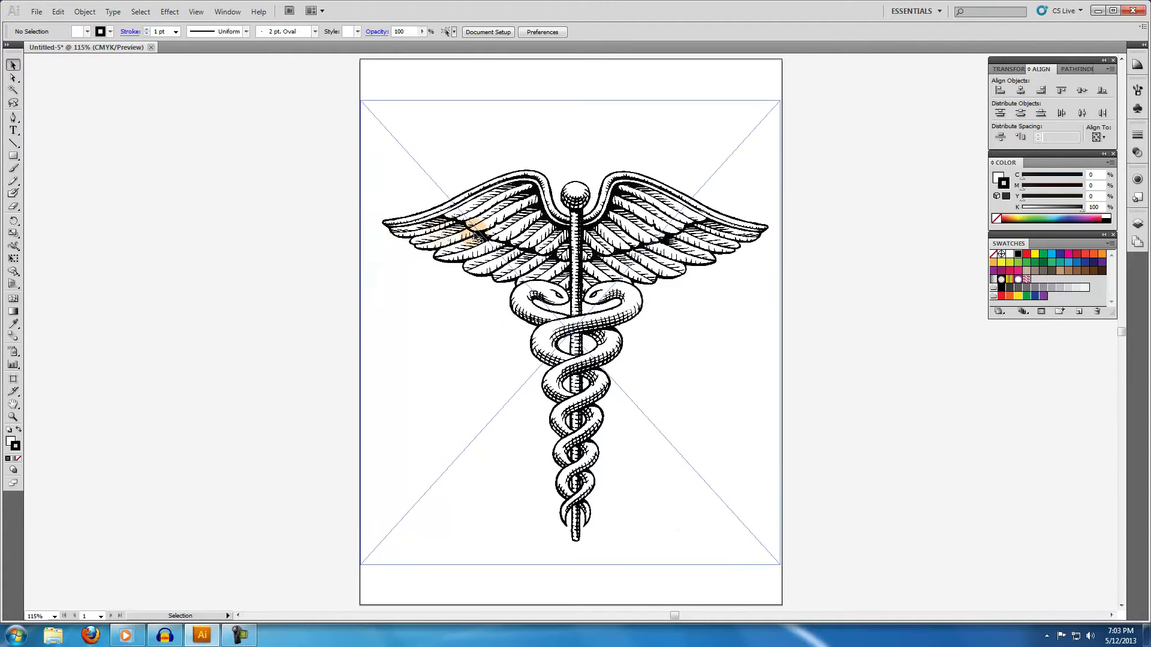
pyautogui.click(523, 216)
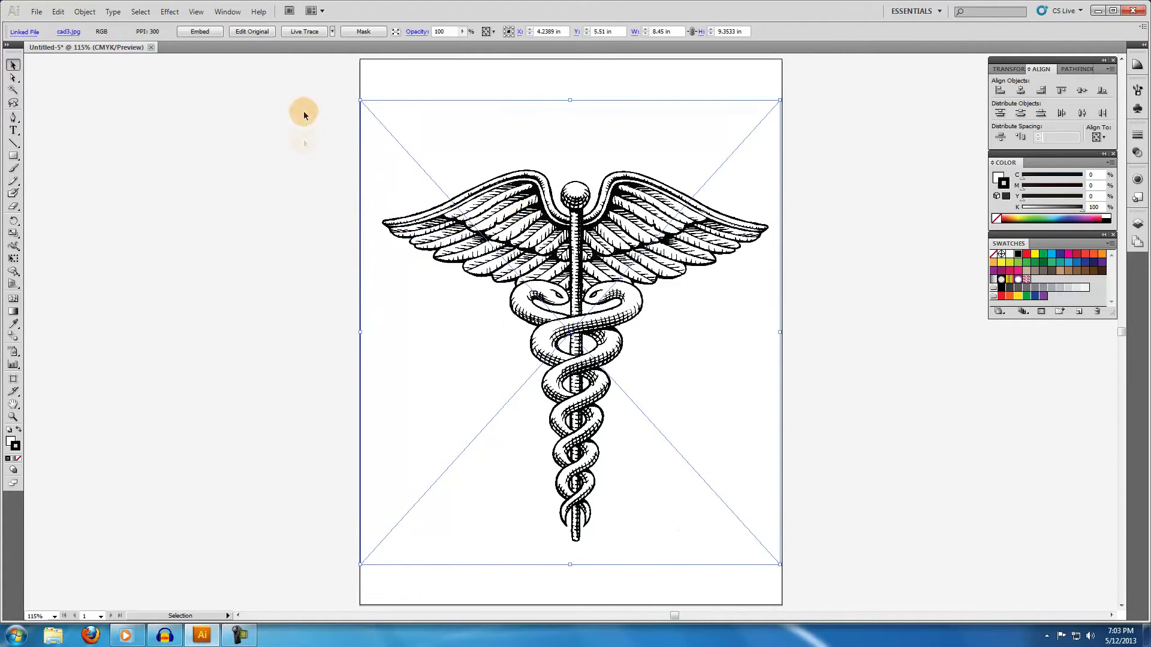
pyautogui.click(332, 32)
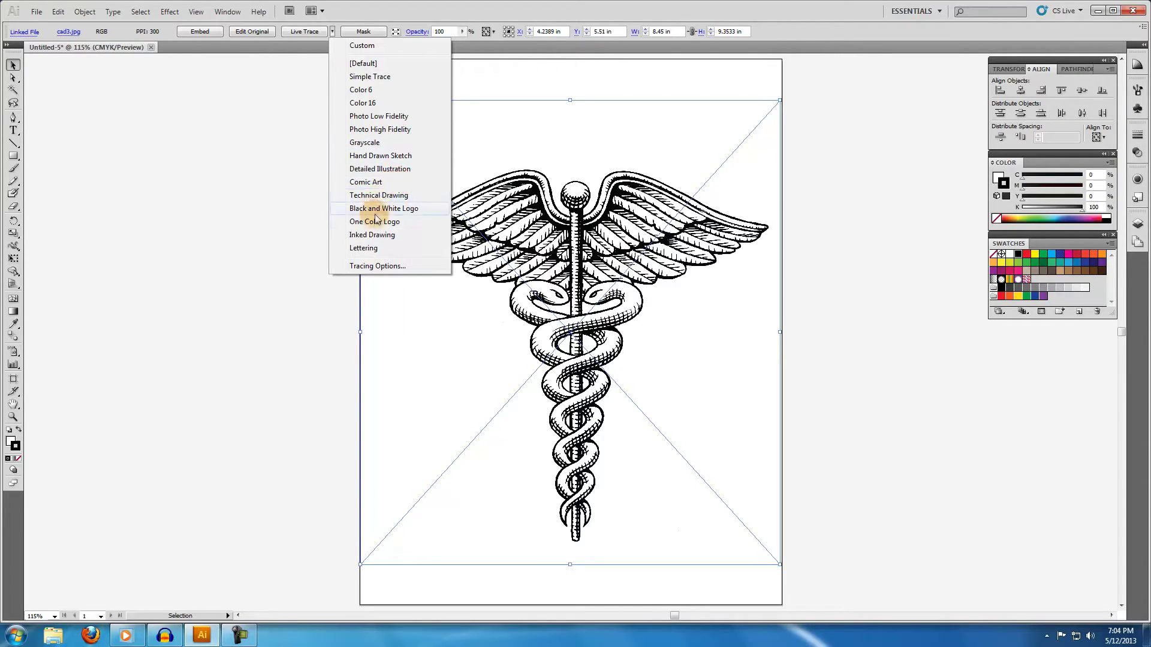
pyautogui.click(380, 267)
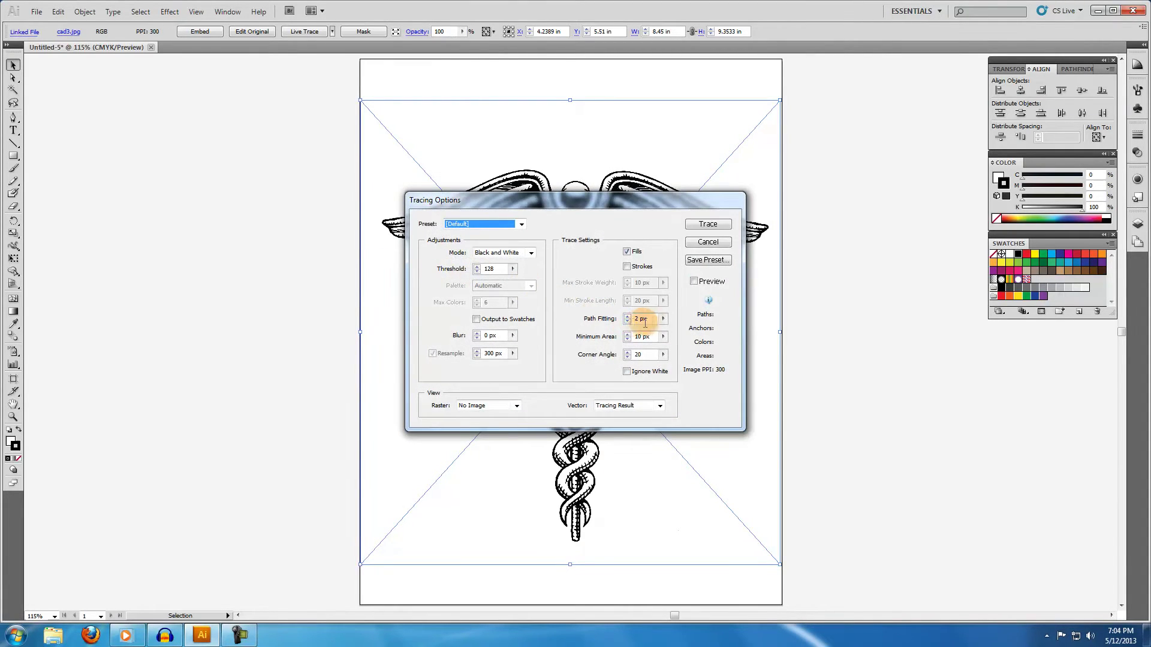
pyautogui.click(628, 321)
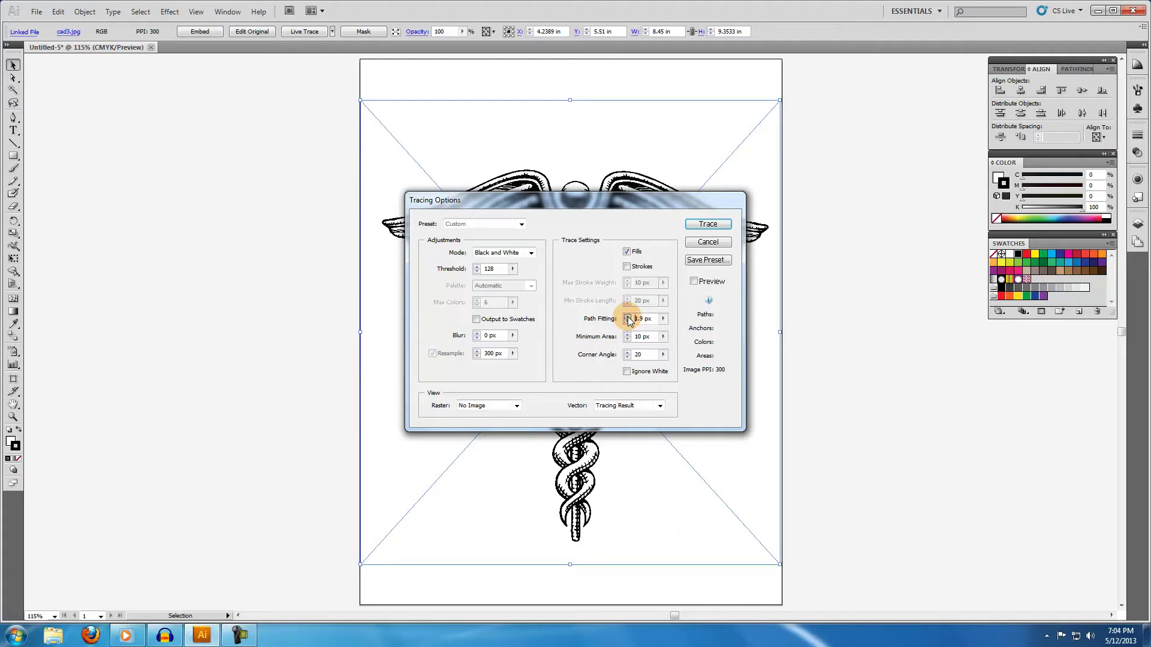
pyautogui.click(707, 243)
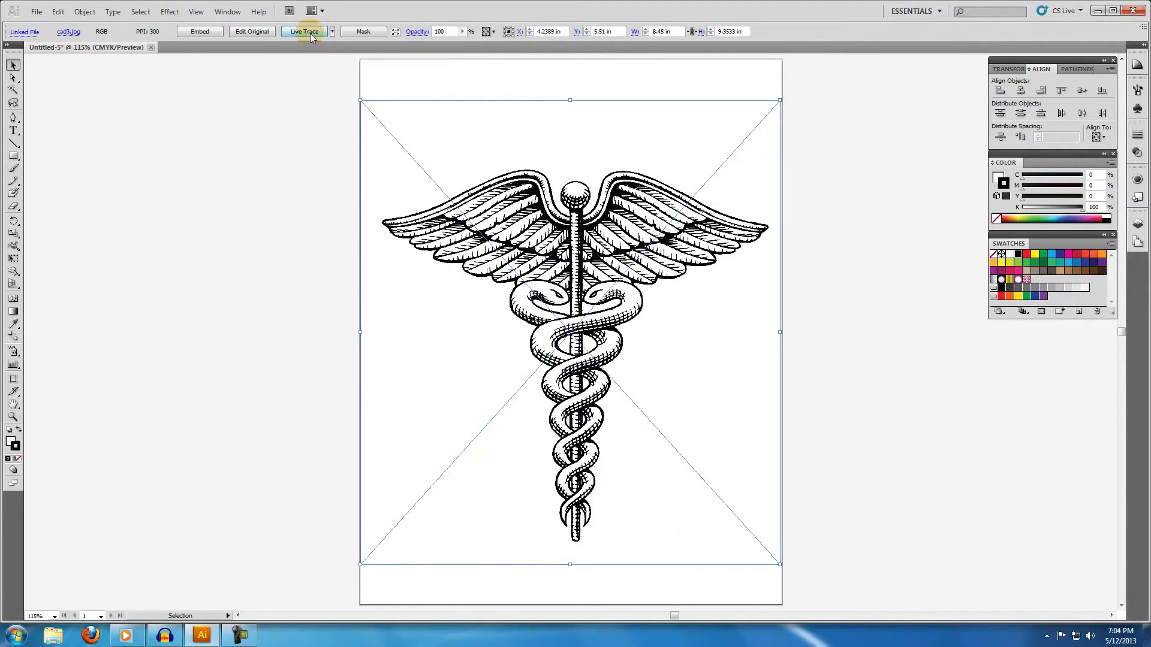
pyautogui.click(310, 34)
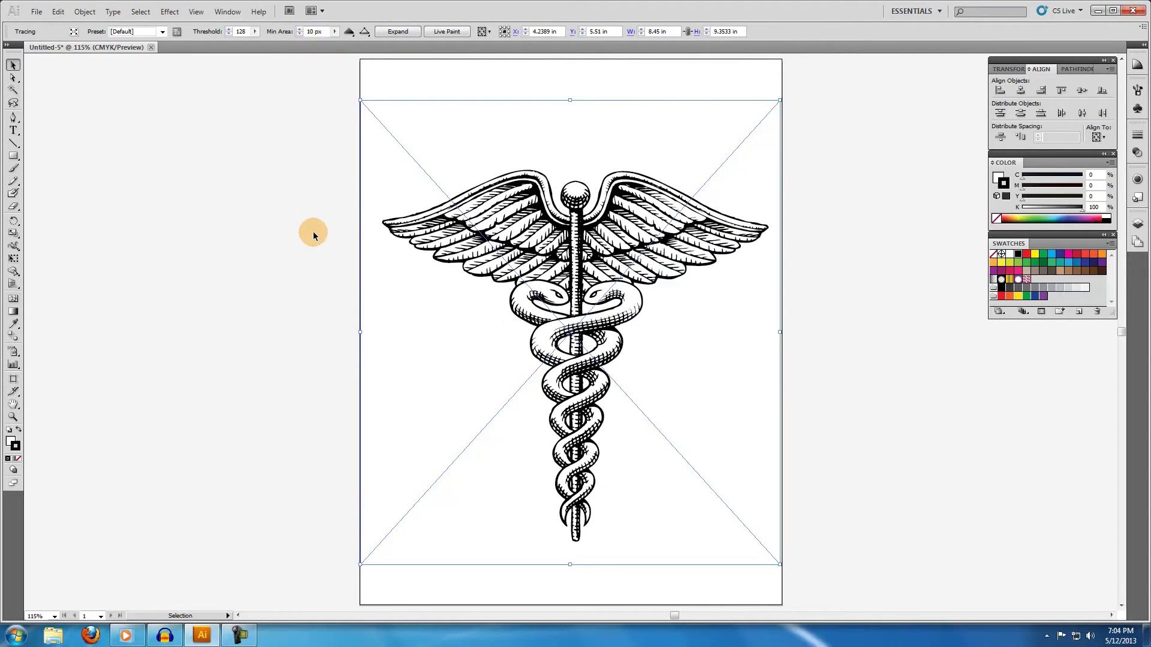
# Step: Expand the tracing into paths, ungroup them, and select the white background compound path
pyautogui.click(399, 33)
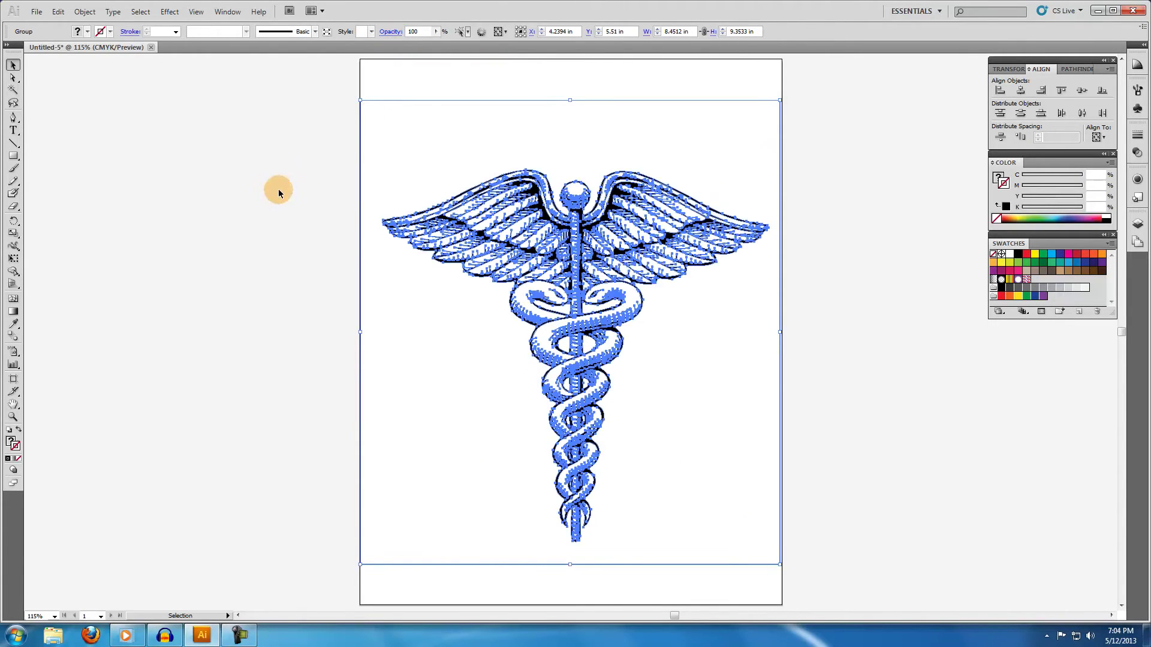
pyautogui.click(84, 12)
pyautogui.click(96, 70)
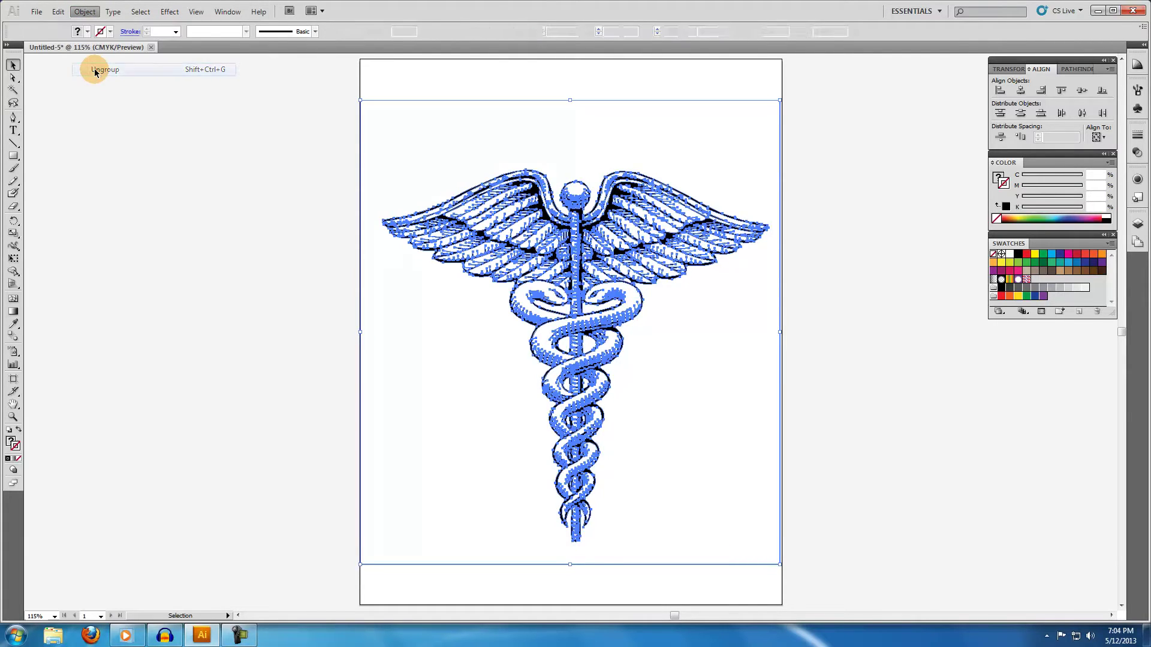
pyautogui.click(316, 207)
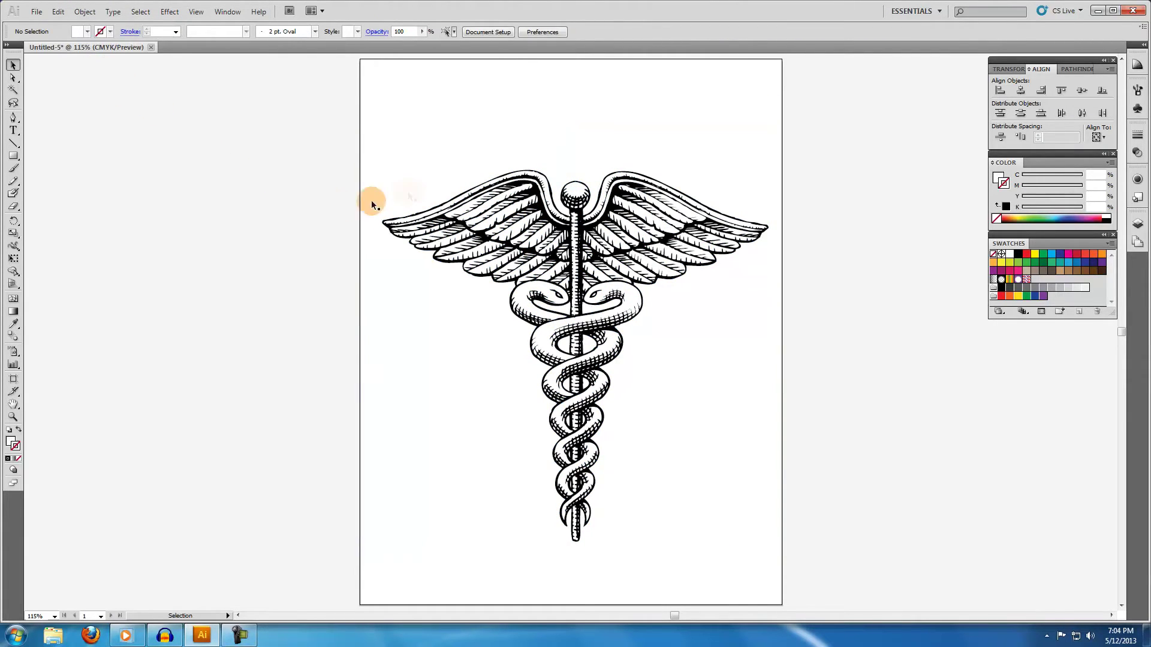
pyautogui.click(444, 165)
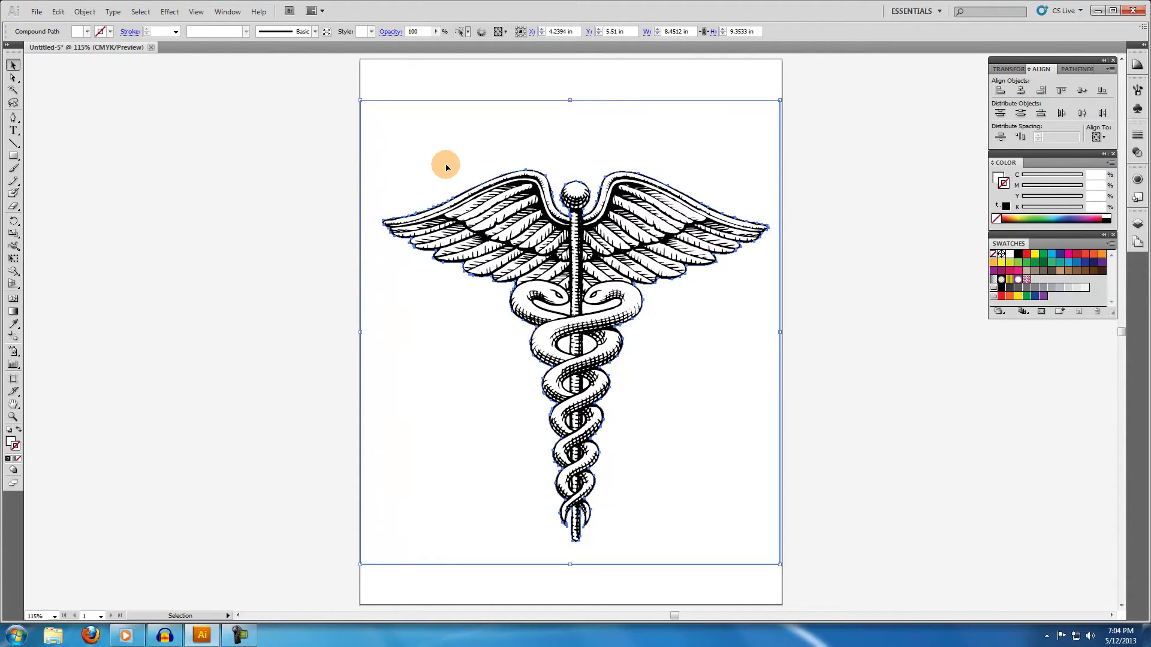
# Step: Delete the white background shape and pick out the white patches in the upper snake loop
pyautogui.press('Delete')
pyautogui.click(14, 415)
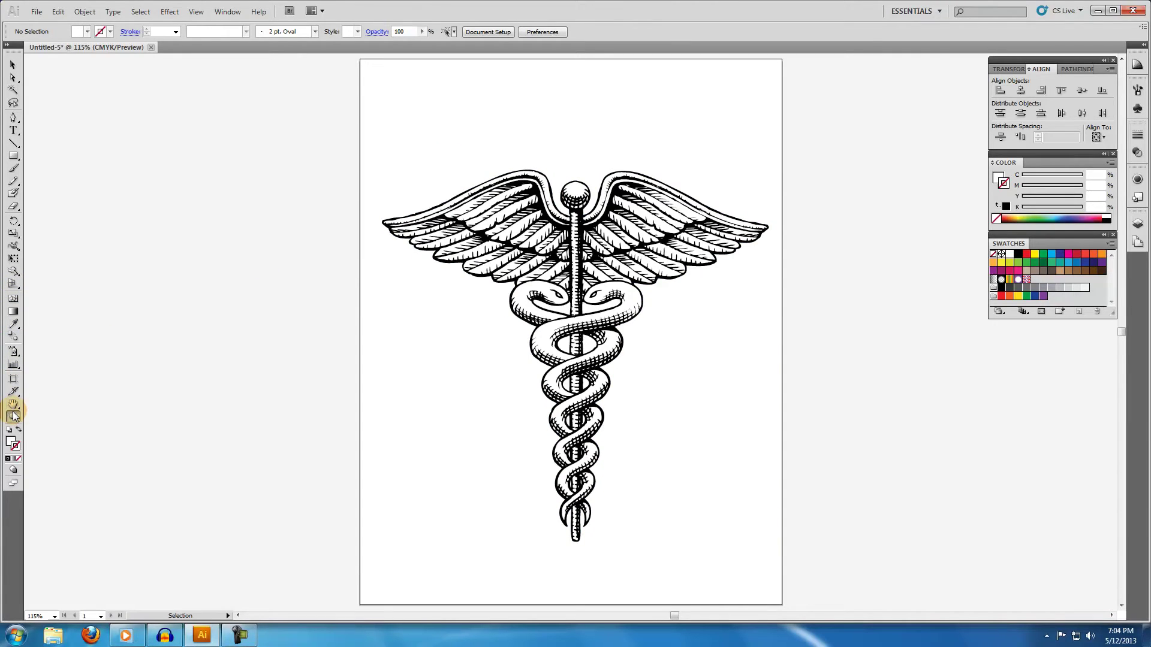
pyautogui.moveTo(527, 290); pyautogui.dragTo(651, 513)
pyautogui.click(13, 65)
pyautogui.click(524, 190)
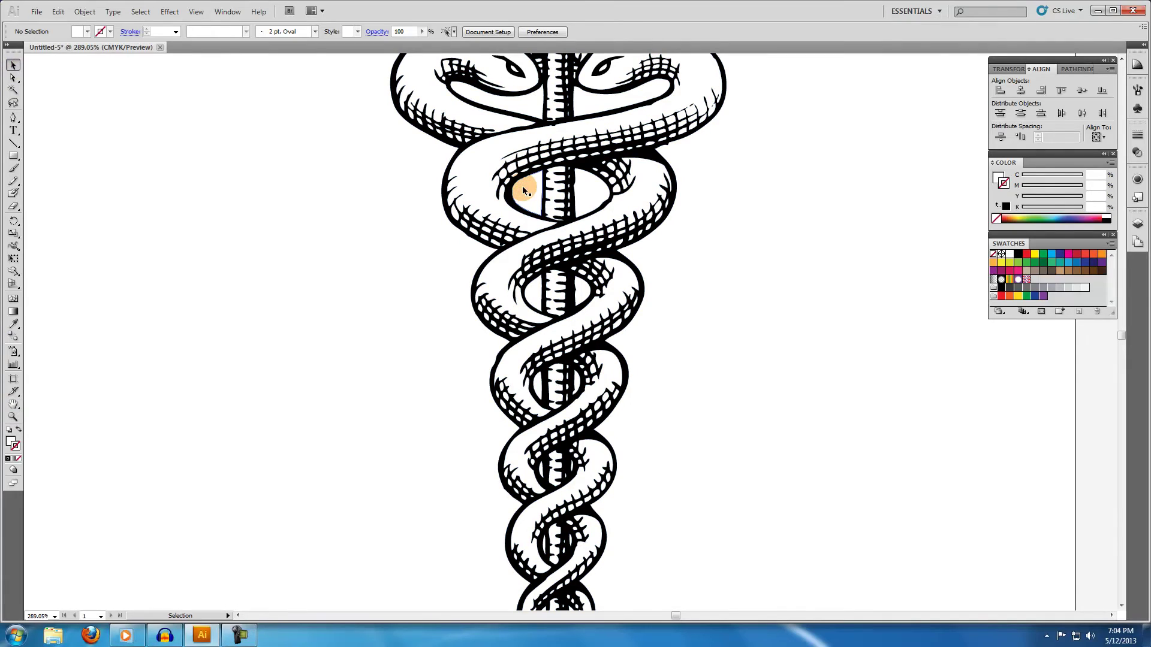
pyautogui.click(586, 191)
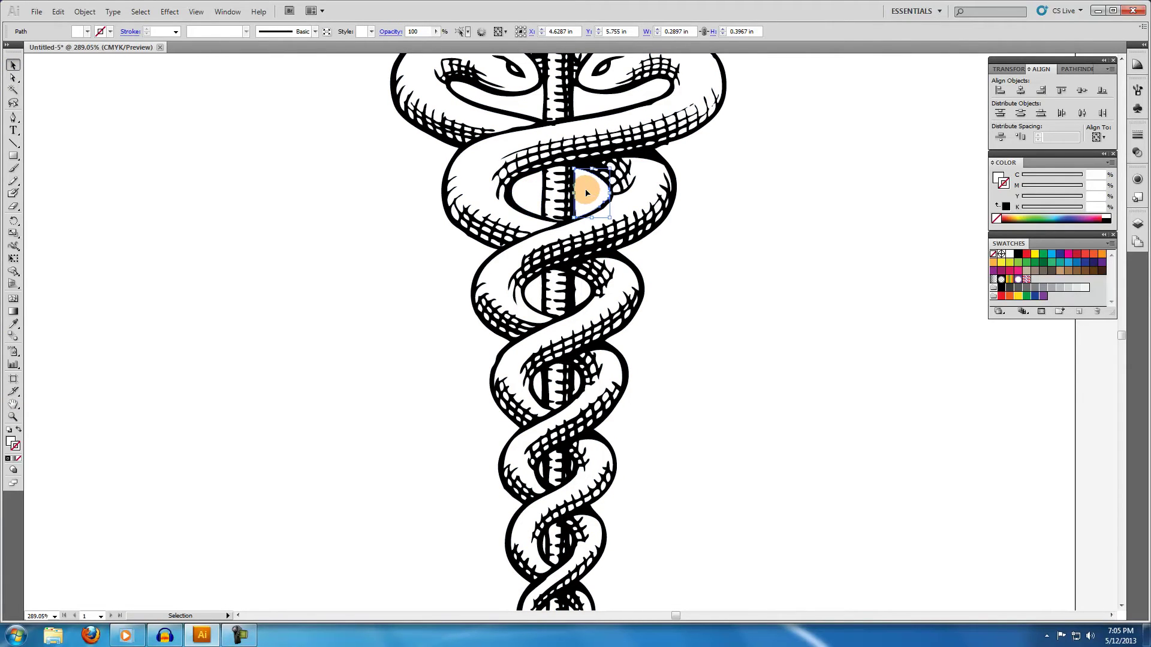
# Step: Send the black snake compound path to the back
pyautogui.click(444, 179)
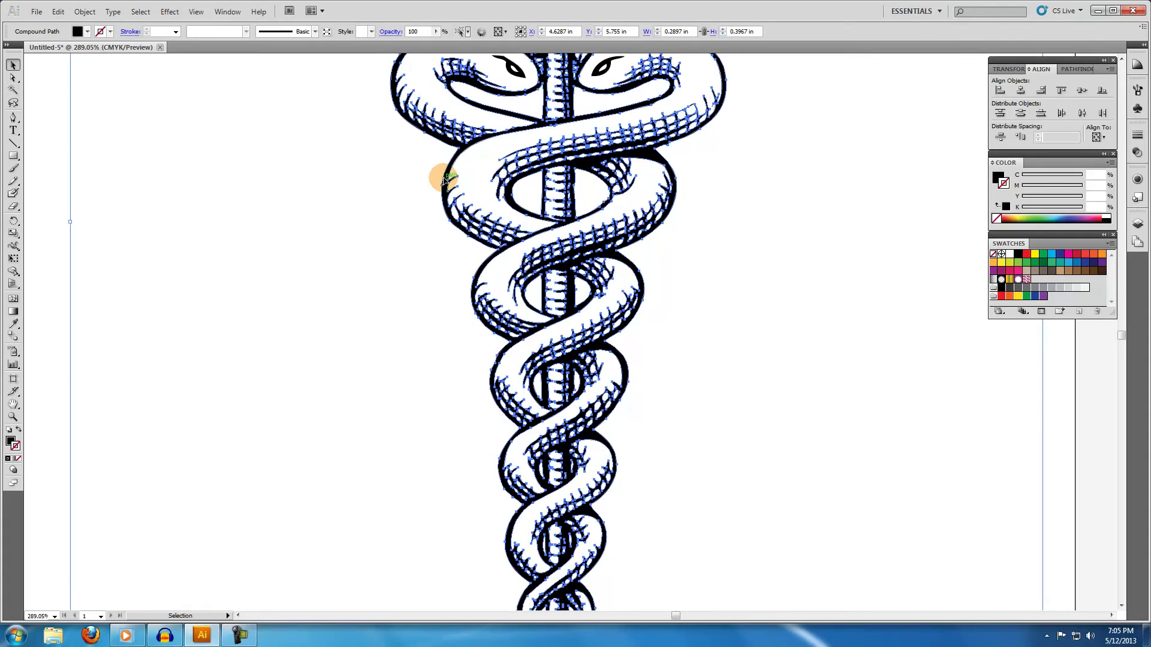
pyautogui.click(85, 11)
pyautogui.moveTo(102, 39)
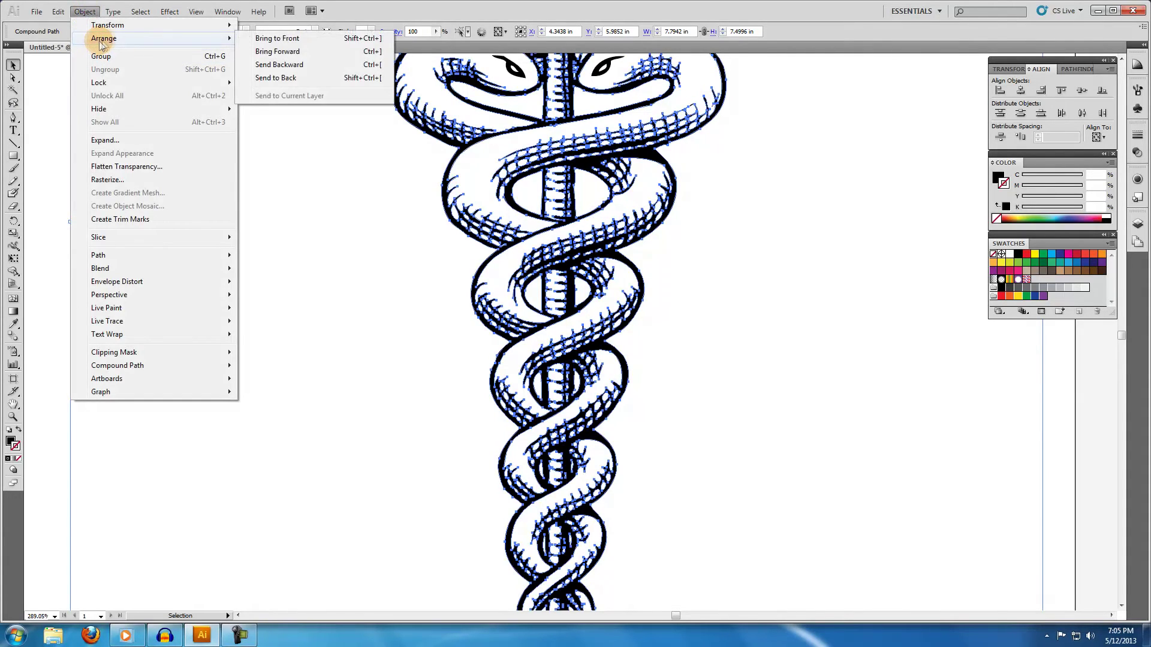
pyautogui.click(267, 76)
pyautogui.click(384, 182)
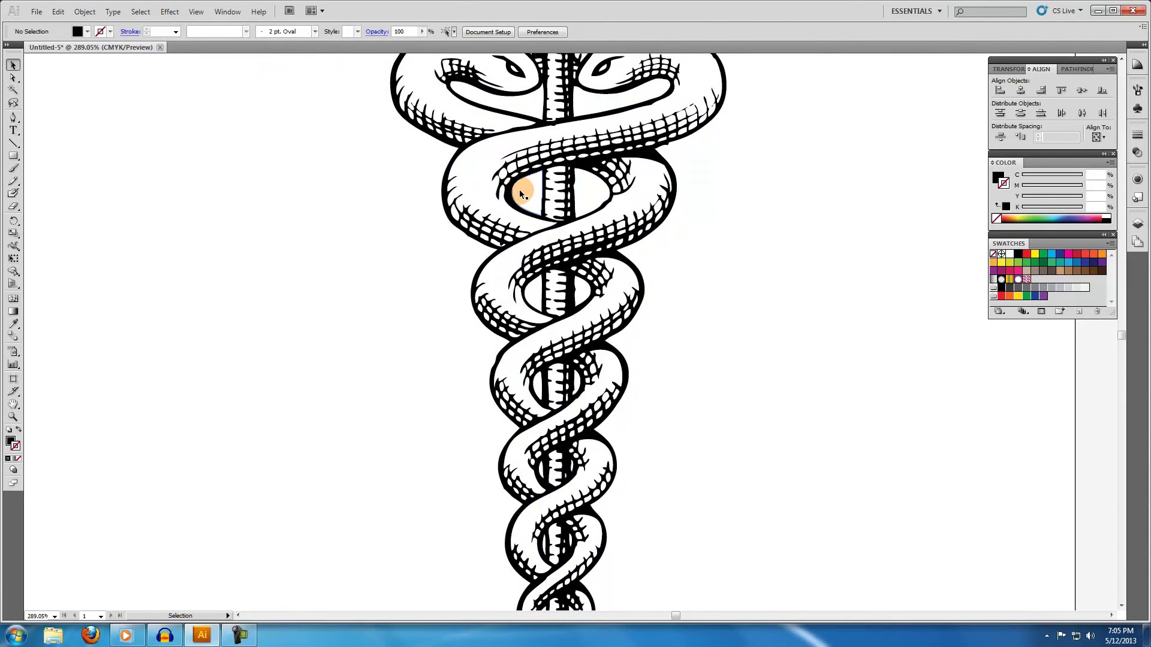
# Step: Check the small white pieces inside the lower snake loops and select the lower loop's patch
pyautogui.click(547, 471)
pyautogui.click(574, 468)
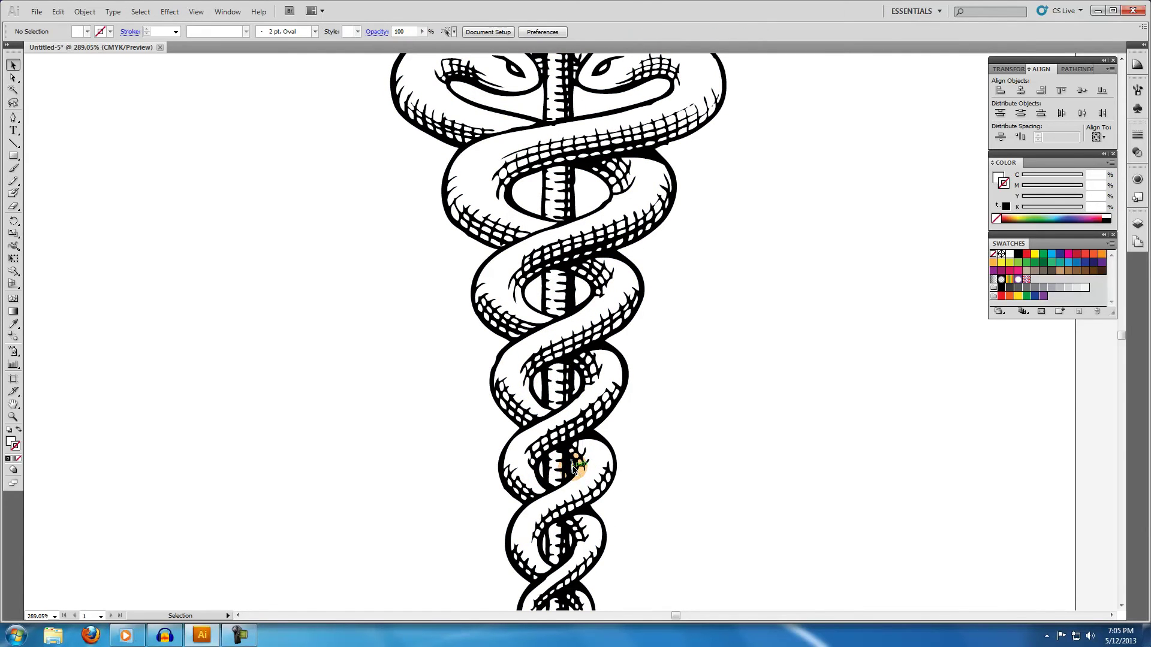
pyautogui.click(563, 503)
pyautogui.click(546, 543)
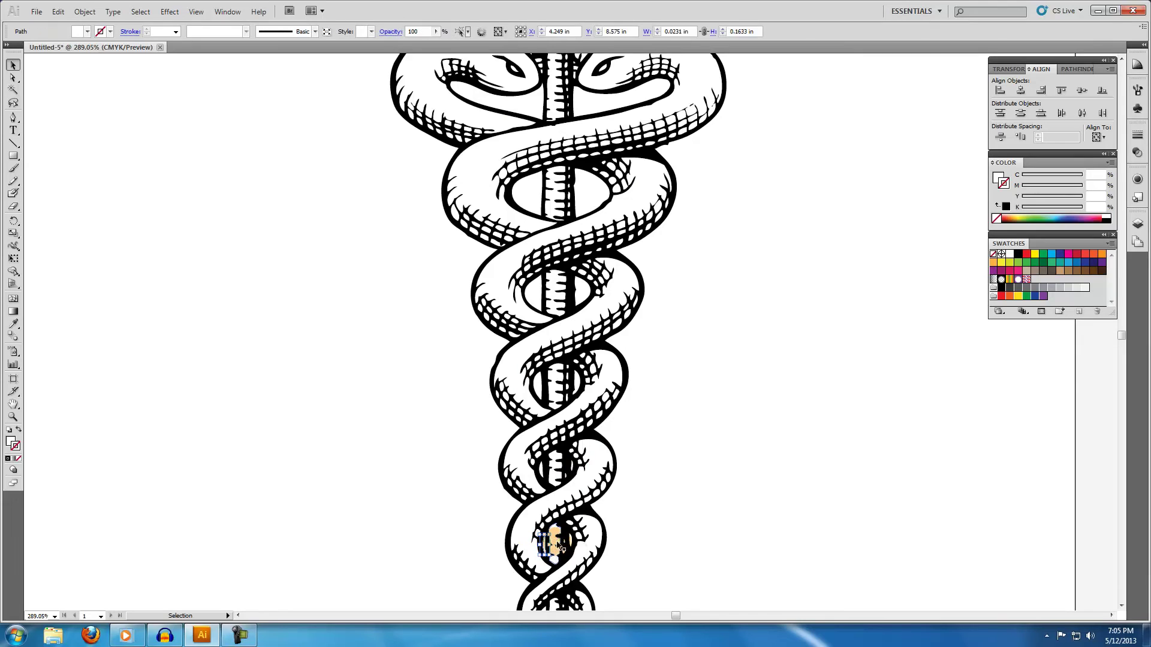
pyautogui.click(574, 539)
pyautogui.click(627, 488)
pyautogui.click(177, 201)
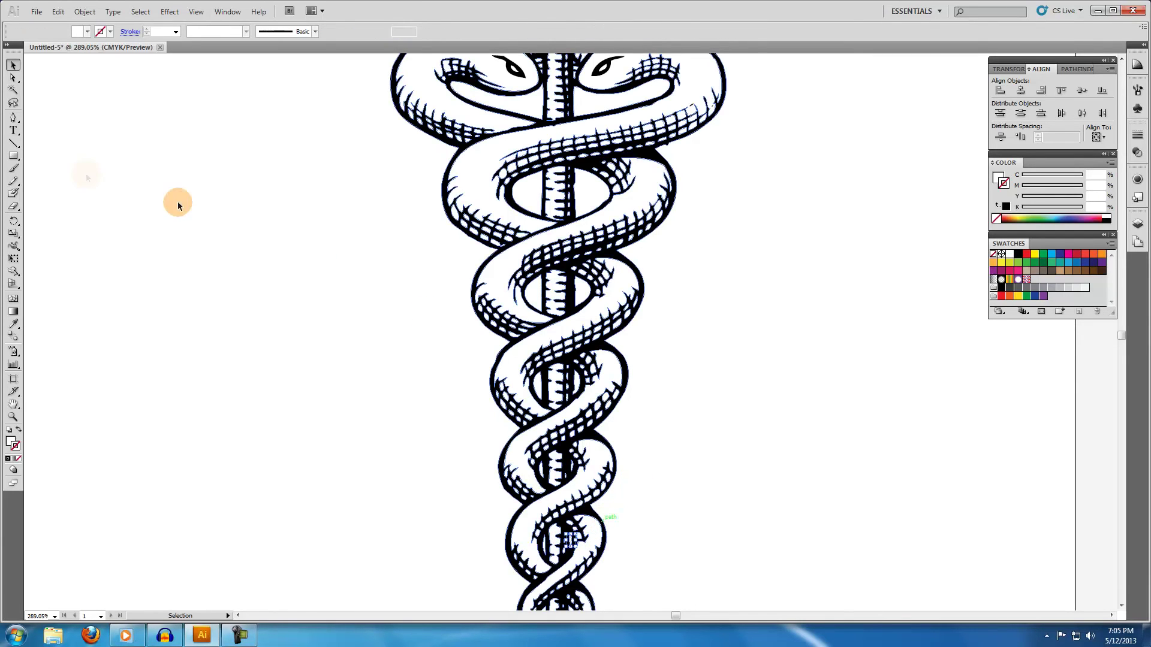
# Step: Zoom out so the whole artboard fits in the window
pyautogui.hotkey('ctrl', '0')
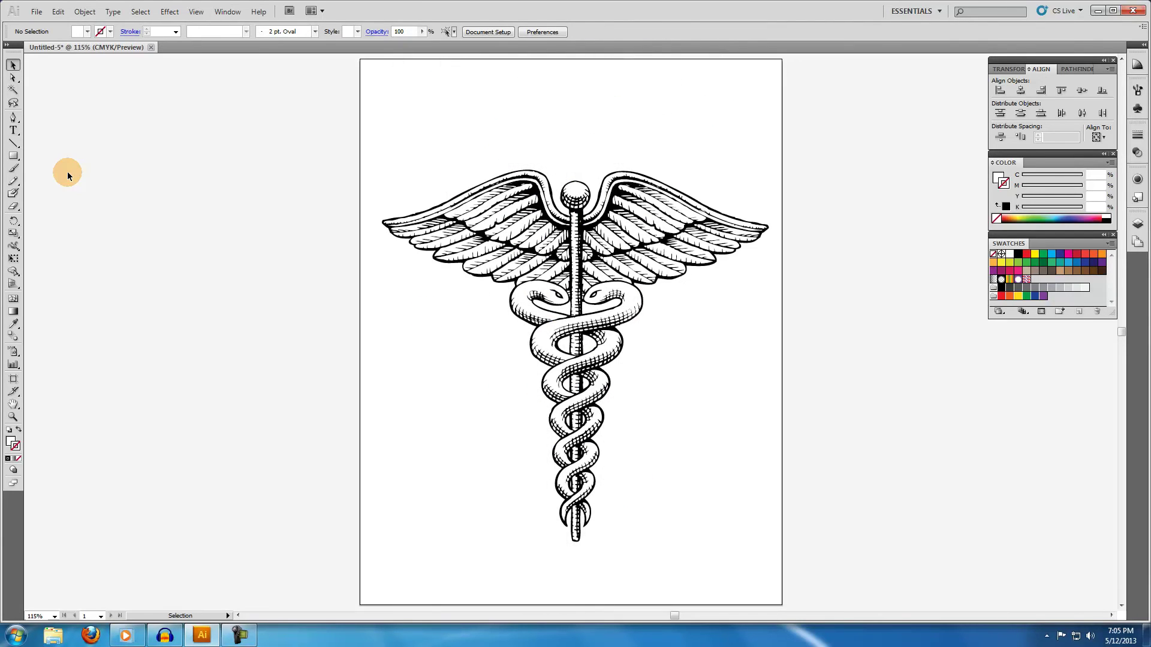